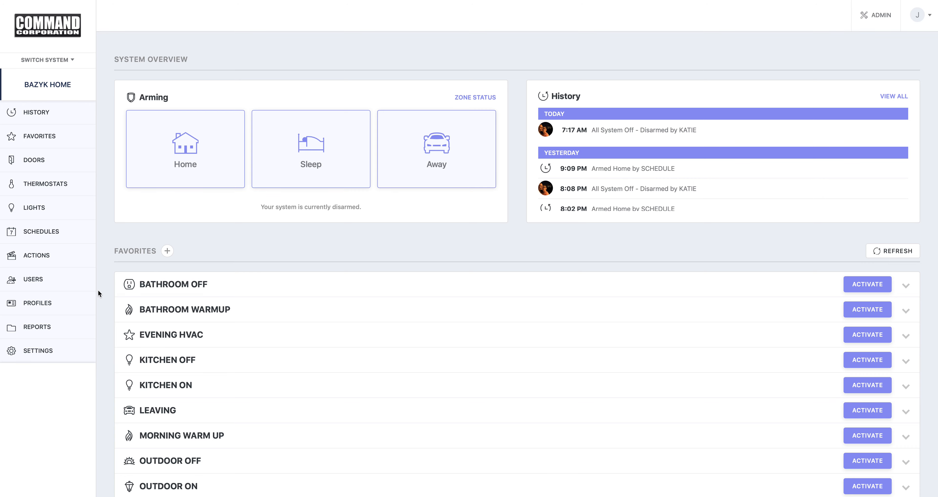
Create a new custom action and name it "Lights On"
{"action": "left_click", "coordinate": [43, 257]}
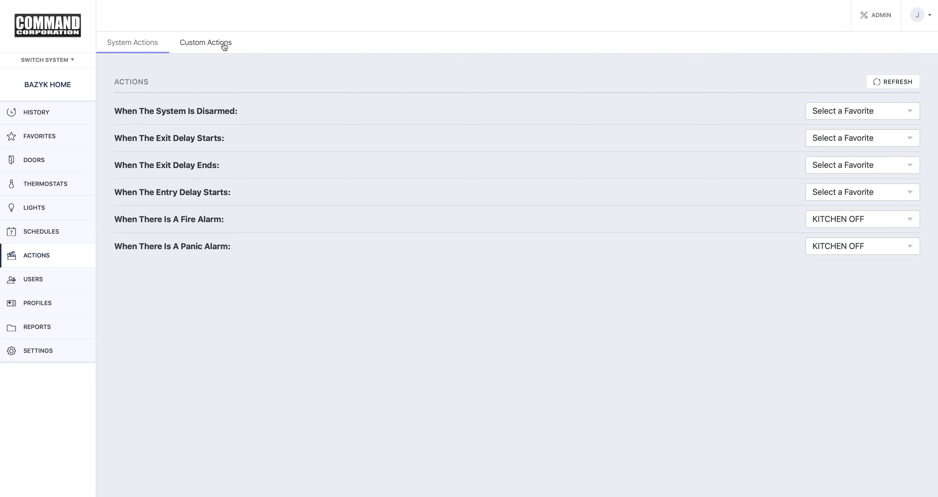
{"action": "left_click", "coordinate": [223, 47]}
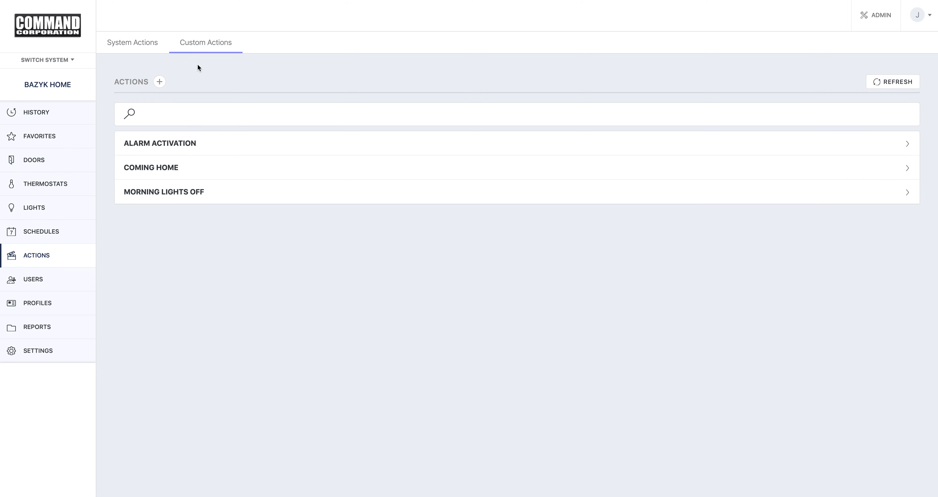
{"action": "left_click", "coordinate": [160, 83]}
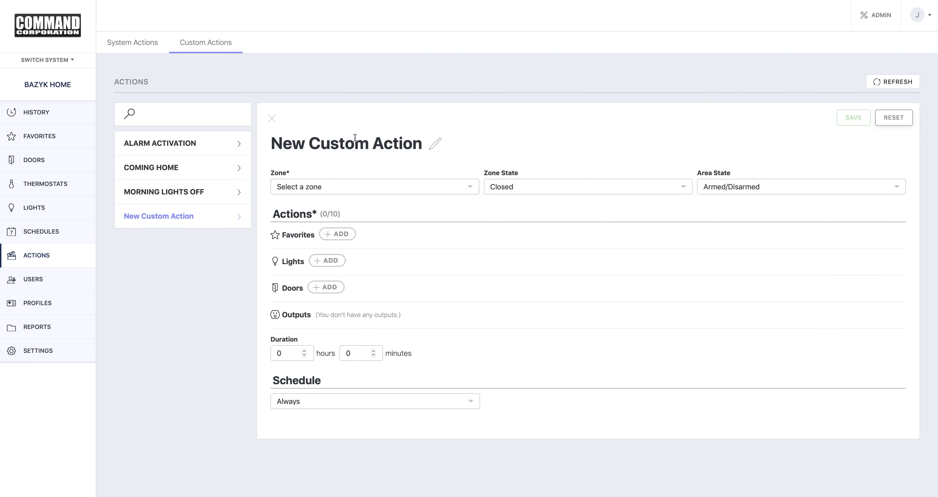
{"action": "triple_click", "coordinate": [361, 149]}
{"action": "key", "text": "BackSpace"}
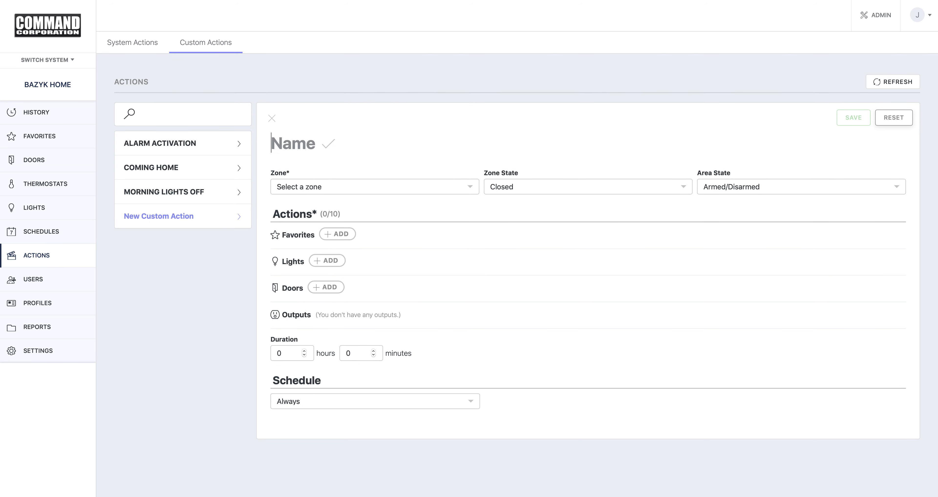
{"action": "type", "text": "Lights On"}
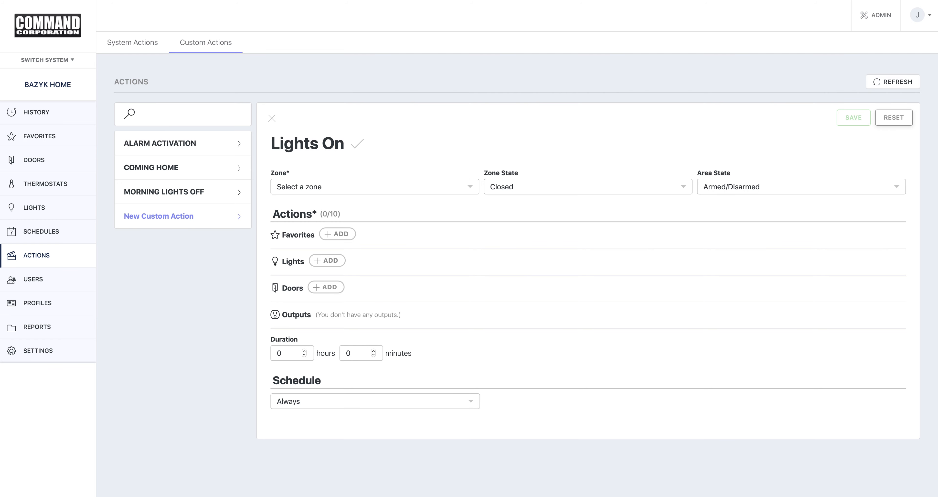
Set the action's trigger zone to FIRST FLOOR MOTION with the zone state Opened
{"action": "left_click", "coordinate": [417, 194]}
{"action": "scroll", "coordinate": [371, 291], "scroll_direction": "down", "scroll_amount": 3}
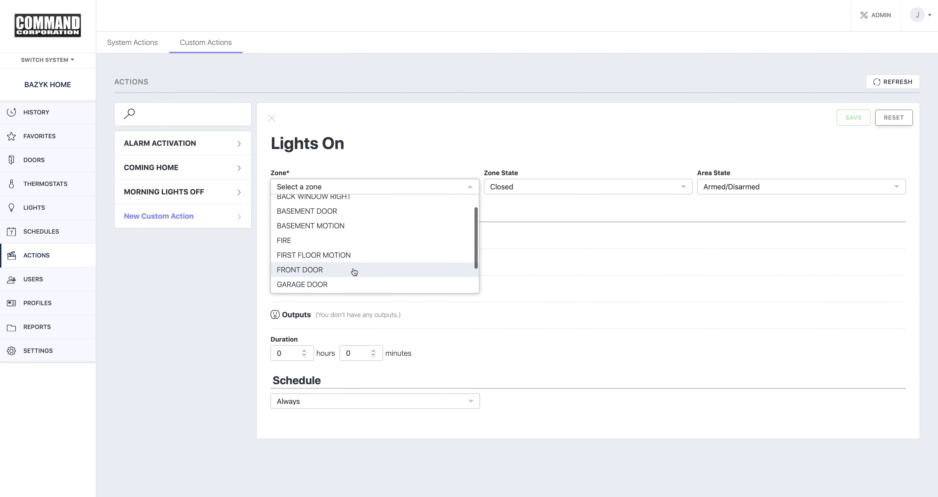
{"action": "left_click", "coordinate": [341, 255]}
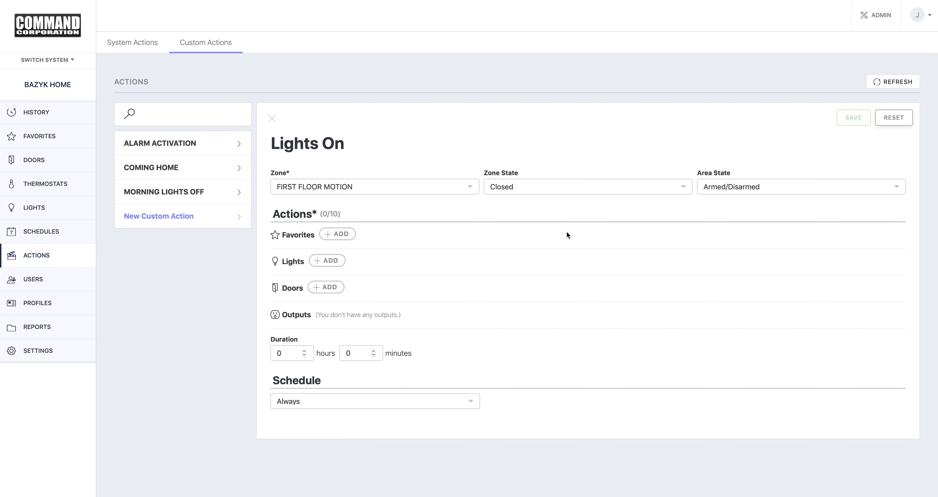
{"action": "left_click", "coordinate": [552, 189]}
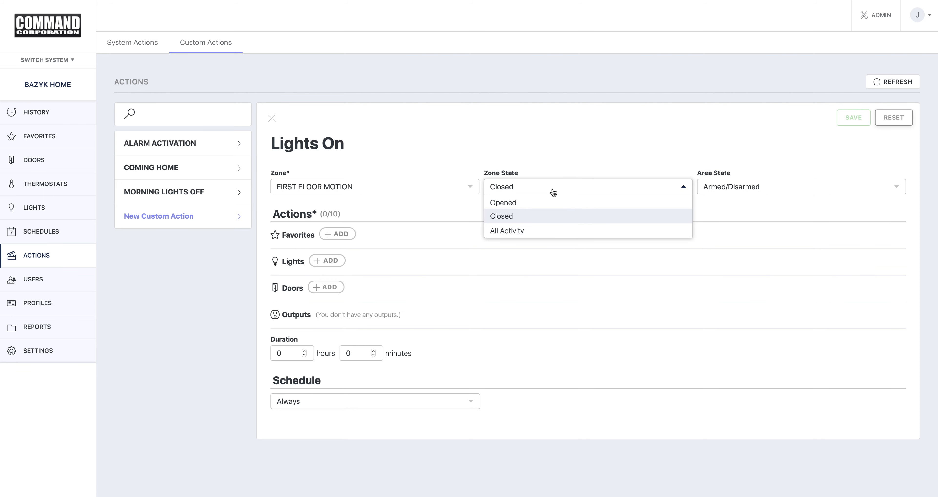
{"action": "left_click", "coordinate": [553, 204]}
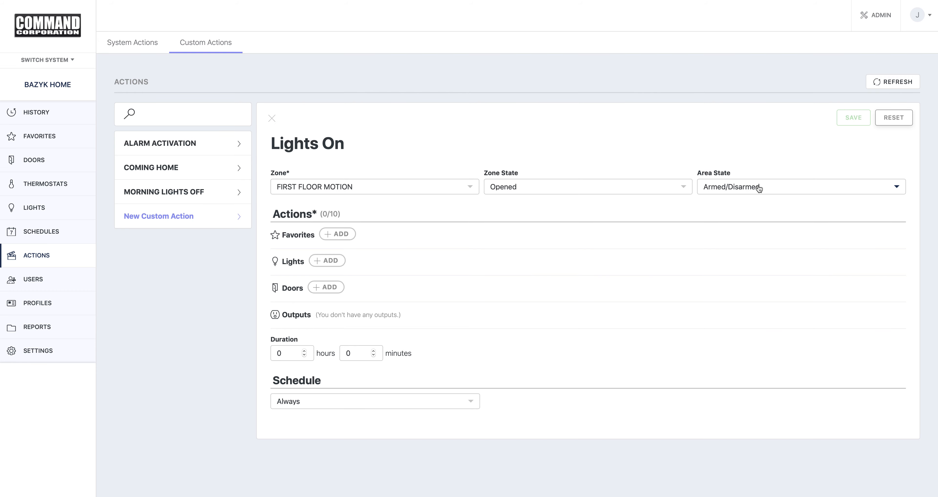
Add the KITCHEN, SINK and STOVE LIGHT lights to the Lights On action
{"action": "left_click", "coordinate": [317, 261]}
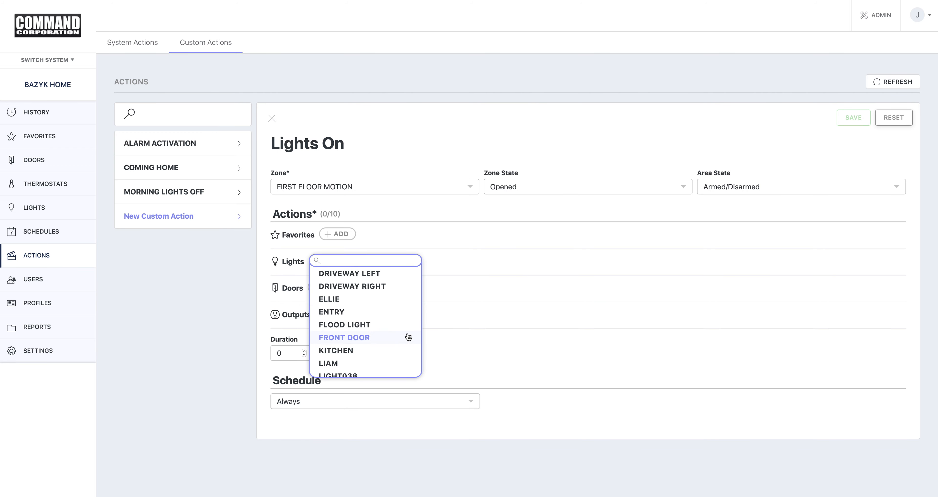
{"action": "scroll", "coordinate": [408, 337], "scroll_direction": "down", "scroll_amount": 2}
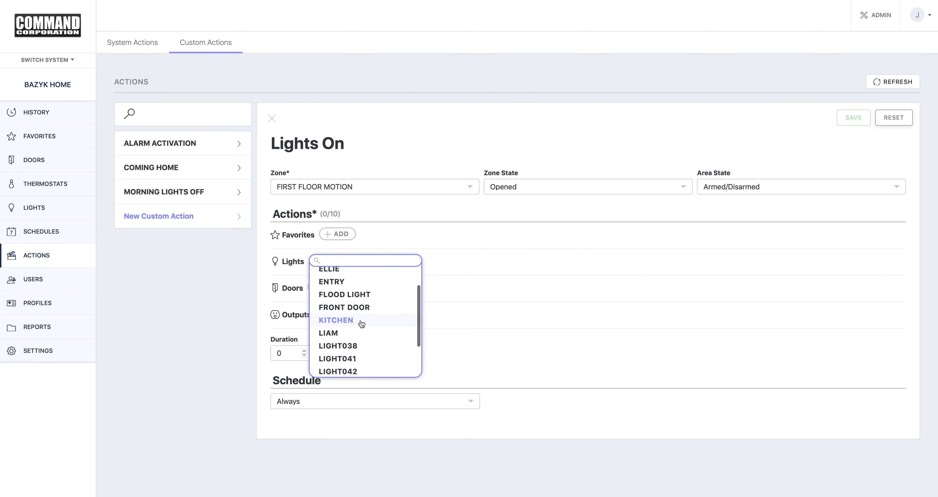
{"action": "left_click", "coordinate": [362, 321]}
{"action": "left_click", "coordinate": [332, 262]}
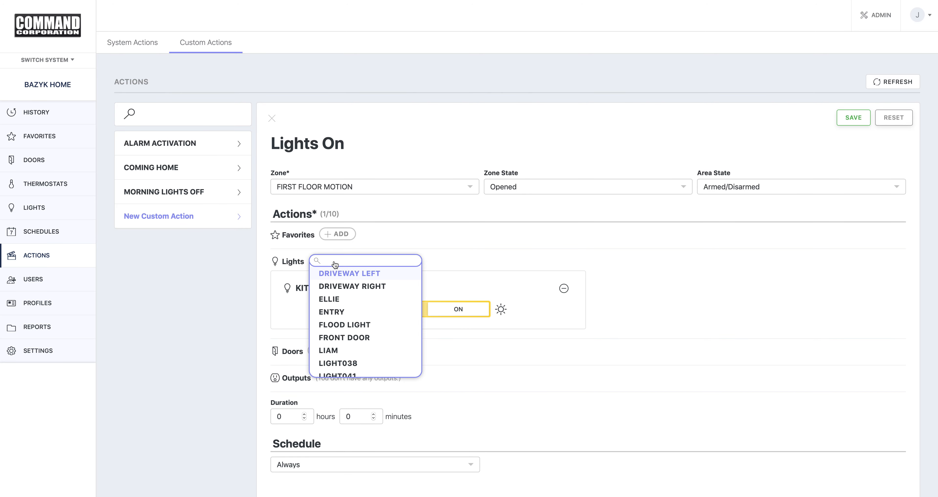
{"action": "scroll", "coordinate": [364, 321], "scroll_direction": "down", "scroll_amount": 2}
{"action": "scroll", "coordinate": [365, 320], "scroll_direction": "down", "scroll_amount": 2}
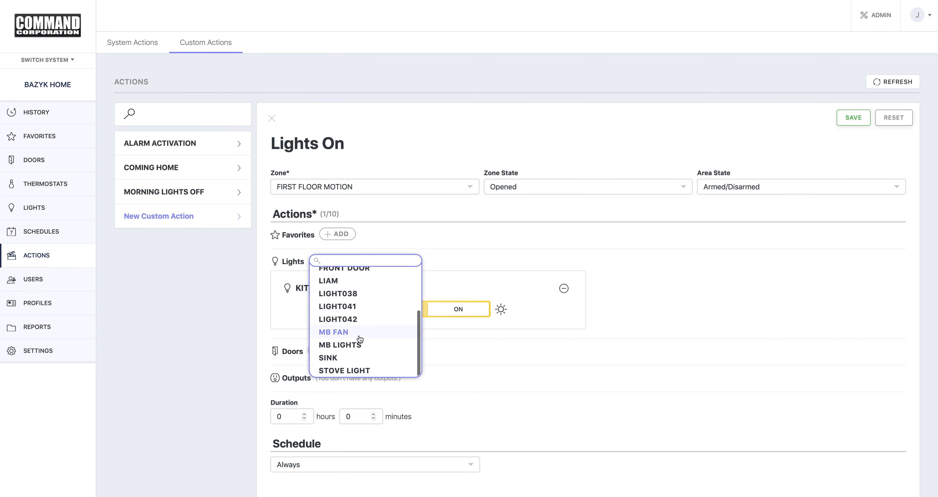
{"action": "left_click", "coordinate": [360, 359]}
{"action": "left_click", "coordinate": [335, 263]}
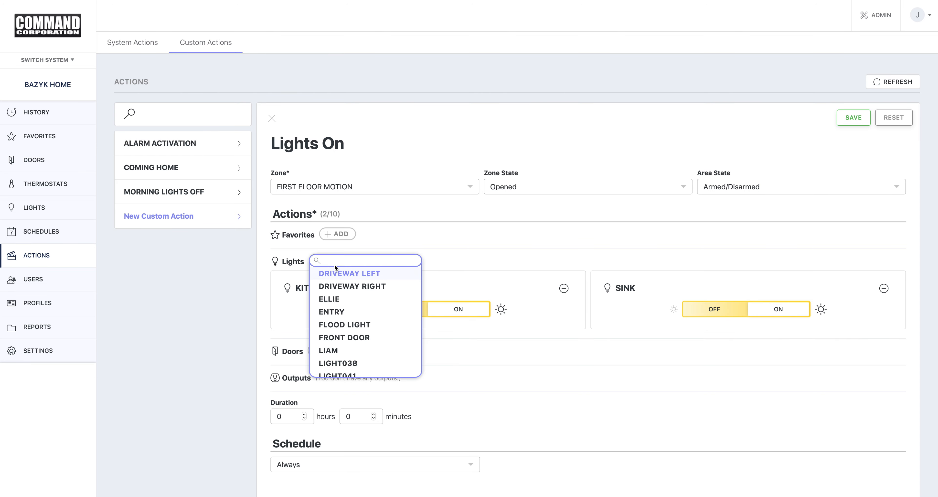
{"action": "scroll", "coordinate": [366, 351], "scroll_direction": "down", "scroll_amount": 2}
{"action": "scroll", "coordinate": [365, 351], "scroll_direction": "down", "scroll_amount": 4}
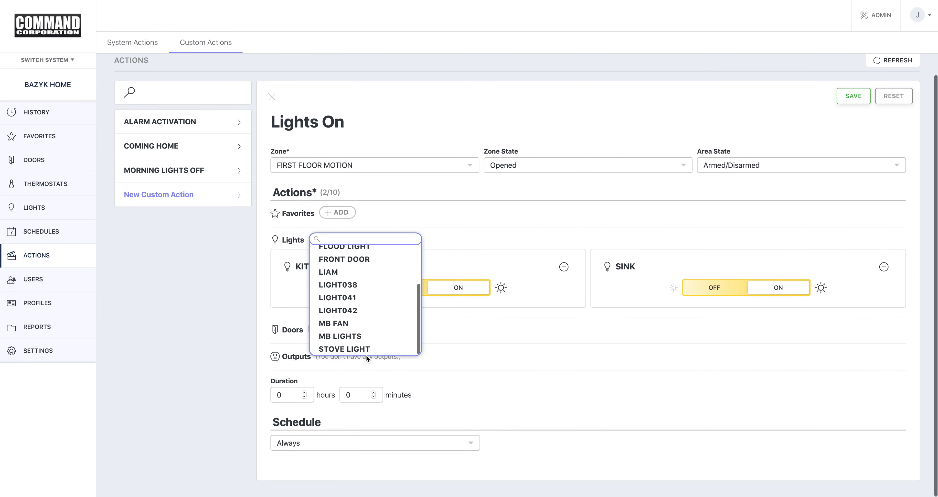
{"action": "left_click", "coordinate": [368, 353]}
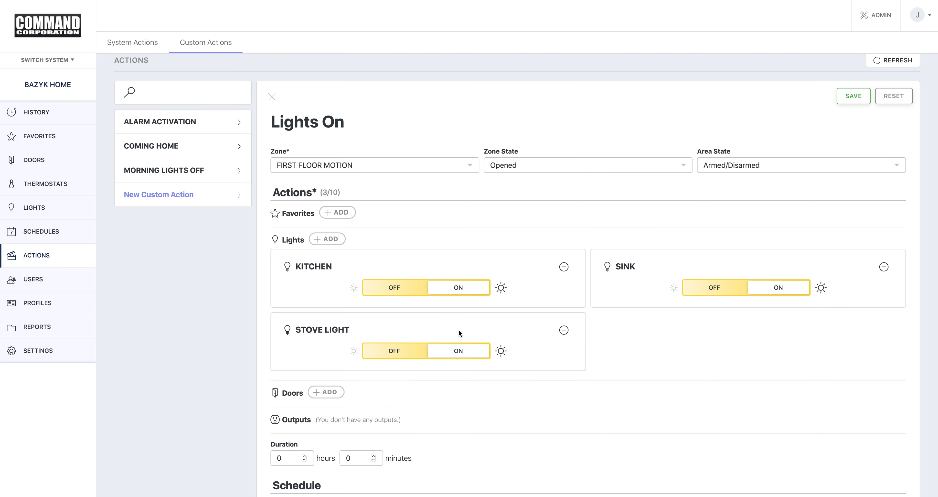
Give the action a custom schedule covering all seven days, Sunday through Saturday
{"action": "scroll", "coordinate": [579, 352], "scroll_direction": "down", "scroll_amount": 1}
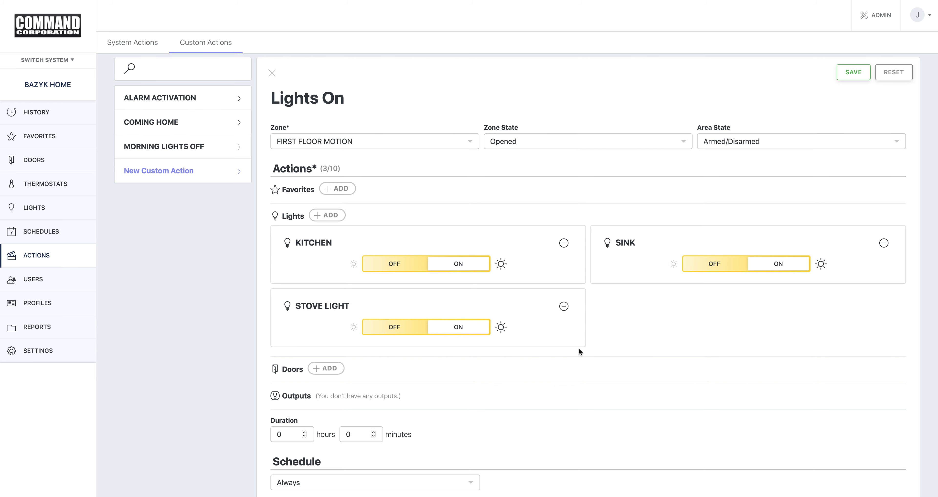
{"action": "scroll", "coordinate": [579, 349], "scroll_direction": "down", "scroll_amount": 2}
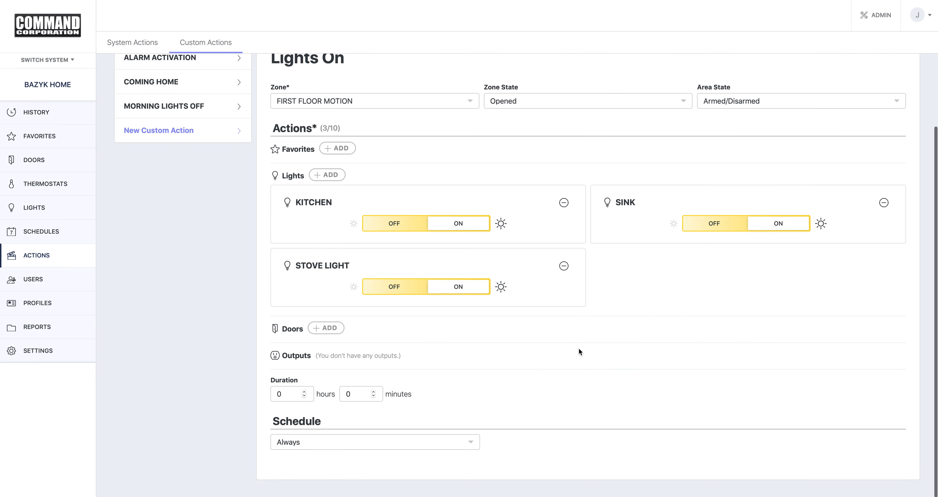
{"action": "left_click", "coordinate": [433, 444]}
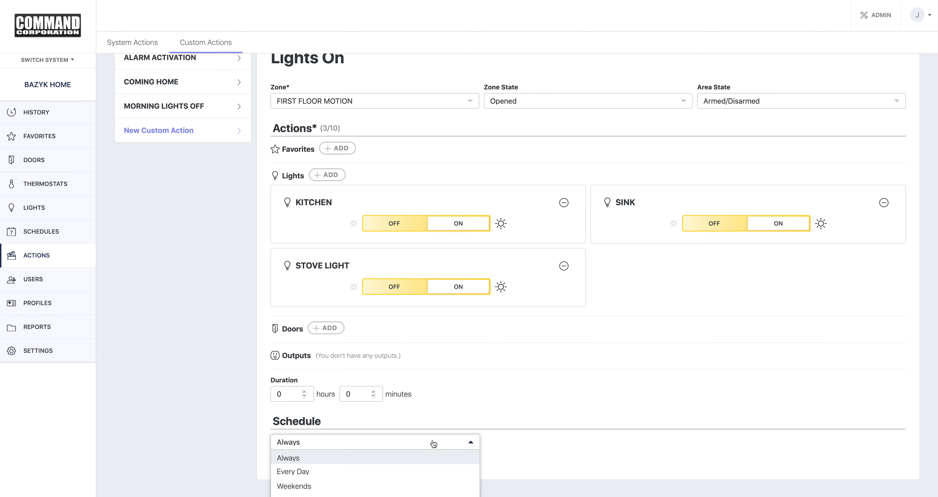
{"action": "scroll", "coordinate": [589, 411], "scroll_direction": "down", "scroll_amount": 1}
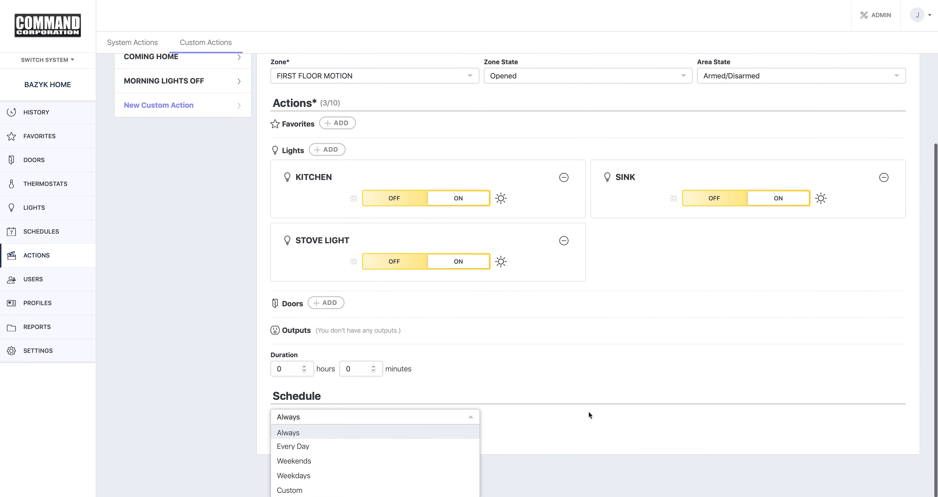
{"action": "left_click", "coordinate": [337, 490]}
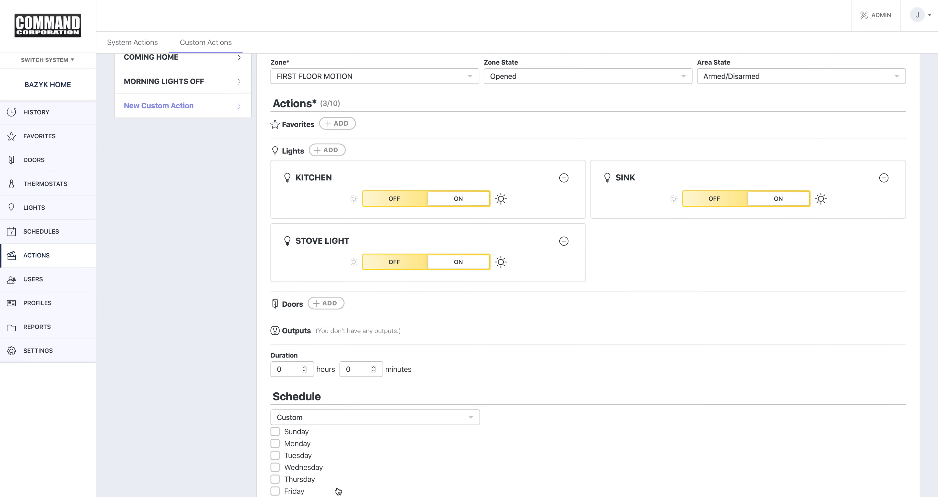
{"action": "scroll", "coordinate": [574, 398], "scroll_direction": "down", "scroll_amount": 3}
{"action": "left_click", "coordinate": [288, 341]}
{"action": "left_click", "coordinate": [296, 353]}
{"action": "left_click", "coordinate": [299, 364]}
{"action": "left_click", "coordinate": [303, 378]}
{"action": "left_click", "coordinate": [305, 392]}
{"action": "left_click", "coordinate": [301, 402]}
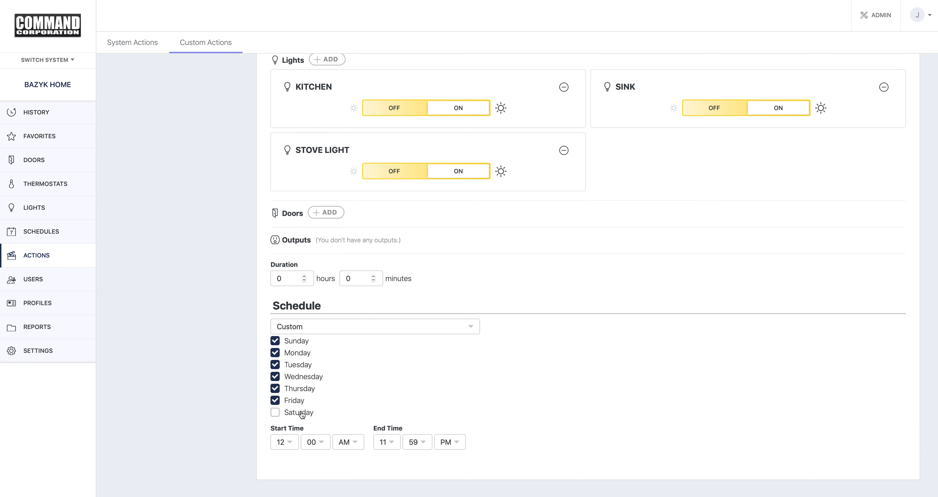
{"action": "left_click", "coordinate": [302, 415]}
Set the schedule's start time to 9:00 PM
{"action": "left_click", "coordinate": [283, 442]}
{"action": "scroll", "coordinate": [285, 443], "scroll_direction": "down", "scroll_amount": 3}
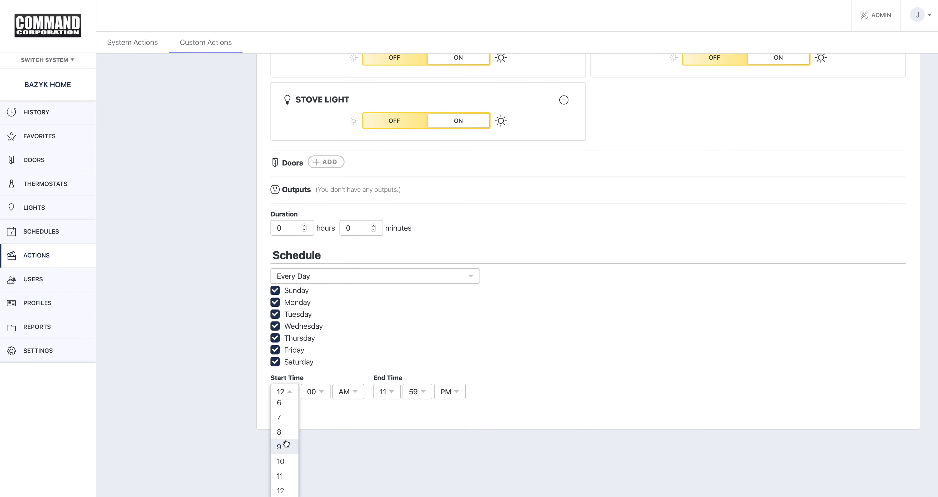
{"action": "left_click", "coordinate": [286, 446]}
{"action": "left_click", "coordinate": [352, 444]}
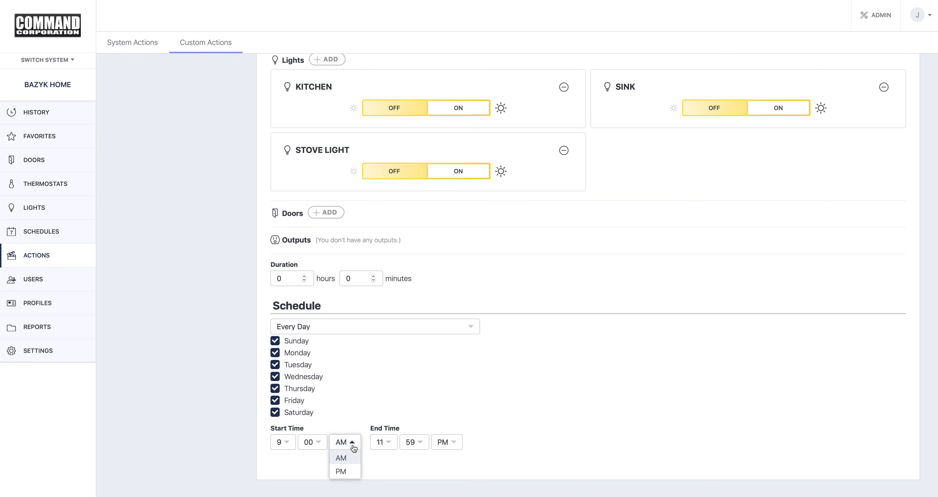
{"action": "left_click", "coordinate": [341, 472]}
Set the schedule's end time to 7:00 AM
{"action": "left_click", "coordinate": [385, 442]}
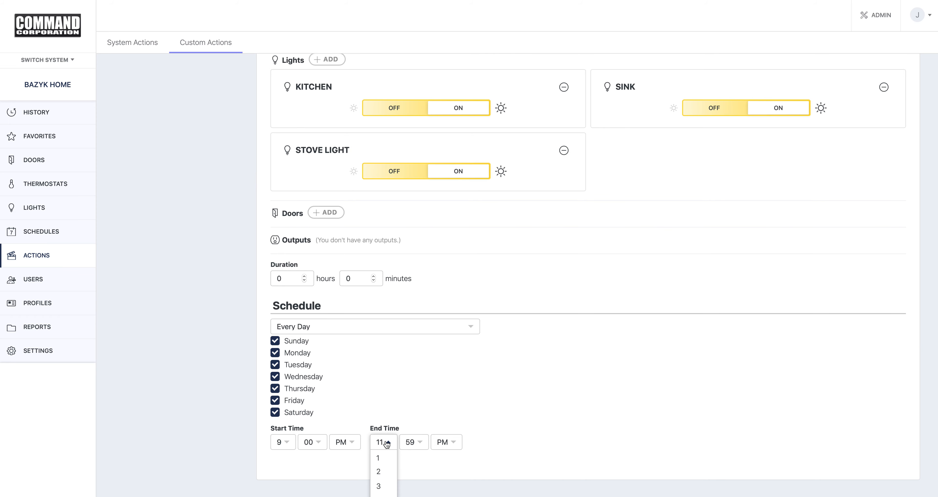
{"action": "scroll", "coordinate": [382, 468], "scroll_direction": "down", "scroll_amount": 2}
{"action": "left_click", "coordinate": [381, 469]}
{"action": "left_click", "coordinate": [411, 442]}
{"action": "left_click", "coordinate": [408, 460]}
{"action": "left_click", "coordinate": [443, 444]}
{"action": "left_click", "coordinate": [442, 458]}
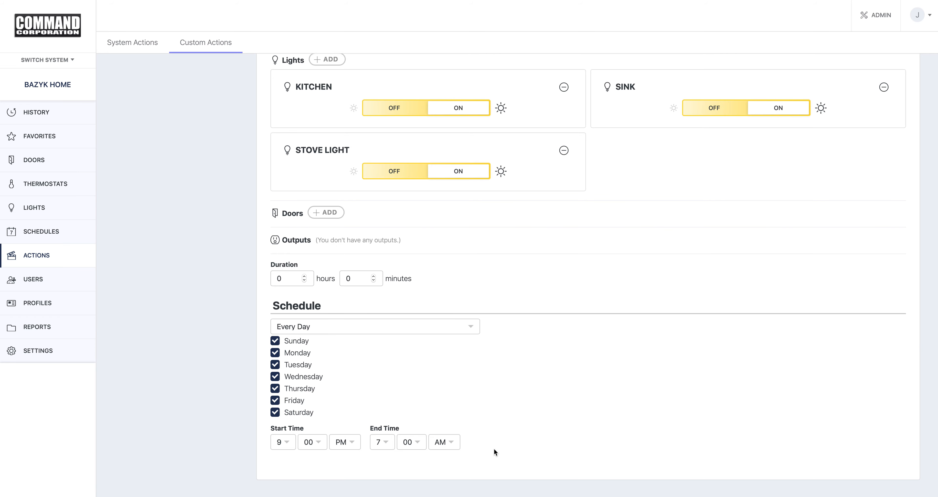
Set the action's duration to 30 minutes and save the Lights On action
{"action": "left_click", "coordinate": [356, 279]}
{"action": "type", "text": "30"}
{"action": "left_click", "coordinate": [630, 248]}
{"action": "scroll", "coordinate": [630, 248], "scroll_direction": "up", "scroll_amount": 5}
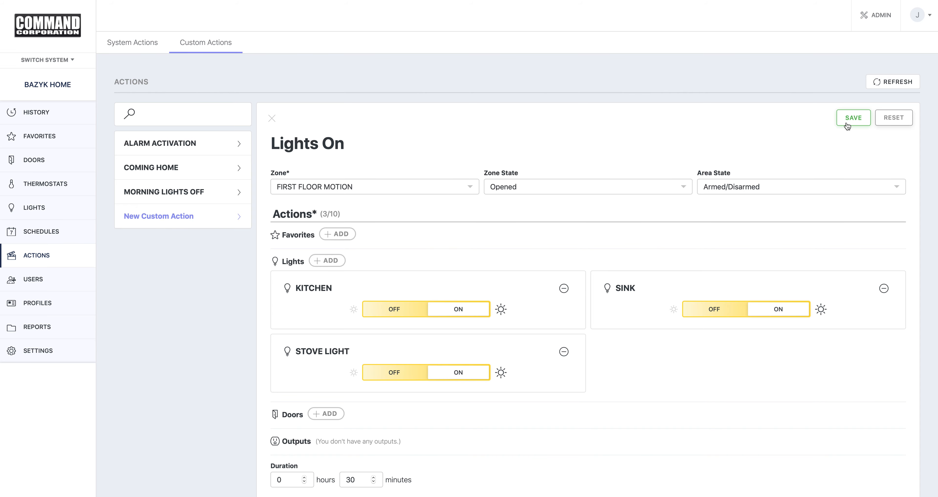
{"action": "left_click", "coordinate": [846, 123]}
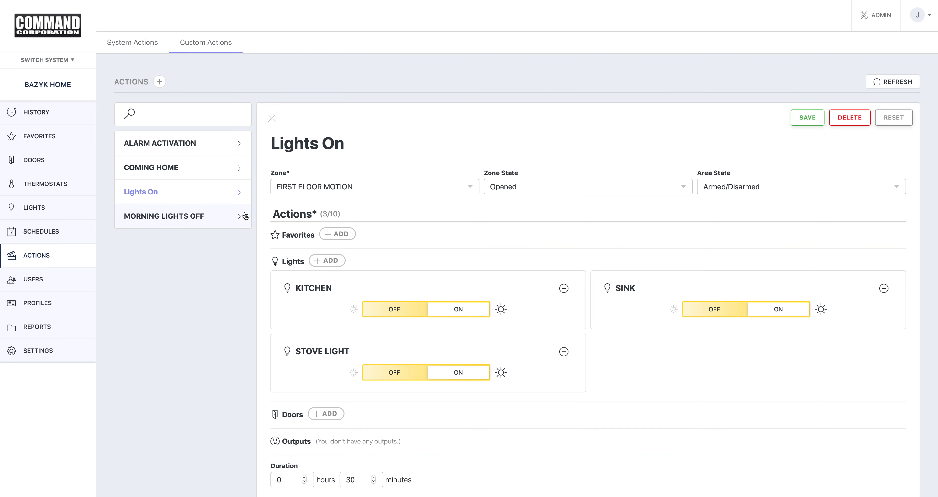
Open the MORNING LIGHTS OFF custom action and review its zone, lights, duration and schedule
{"action": "left_click", "coordinate": [218, 226]}
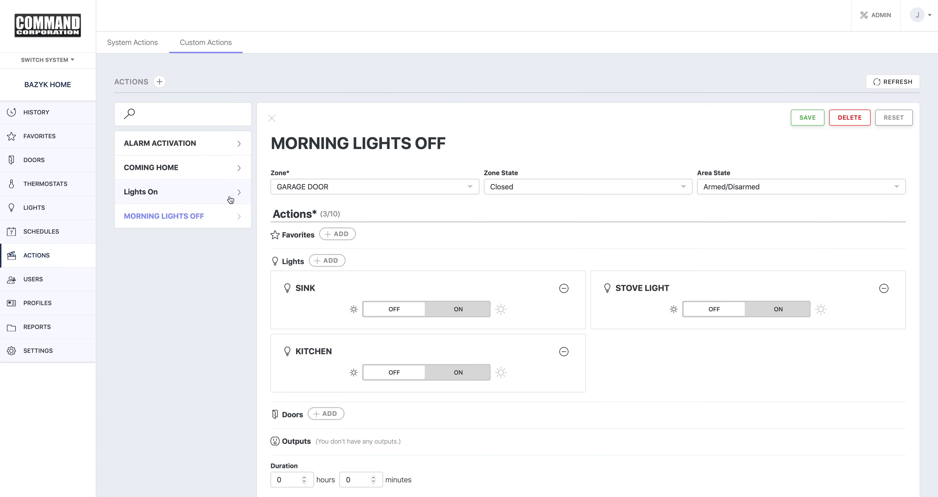
{"action": "scroll", "coordinate": [231, 260], "scroll_direction": "down", "scroll_amount": 1}
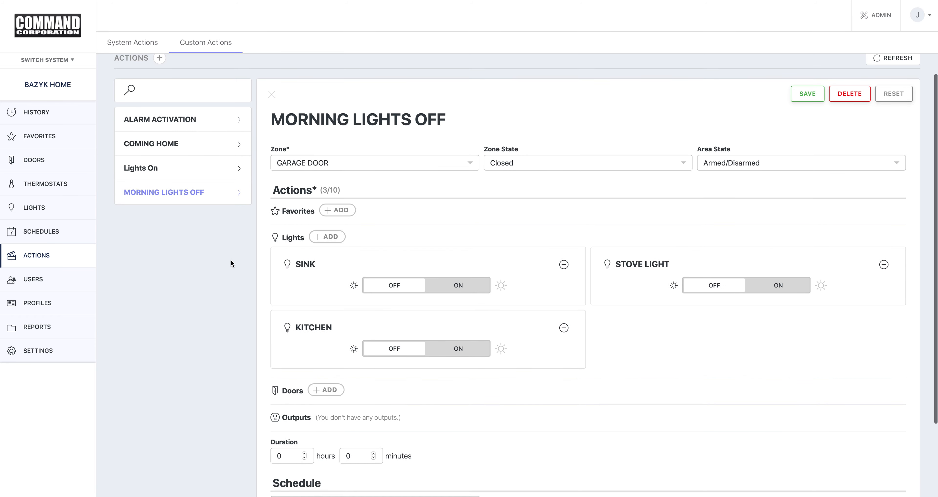
{"action": "scroll", "coordinate": [215, 218], "scroll_direction": "down", "scroll_amount": 1}
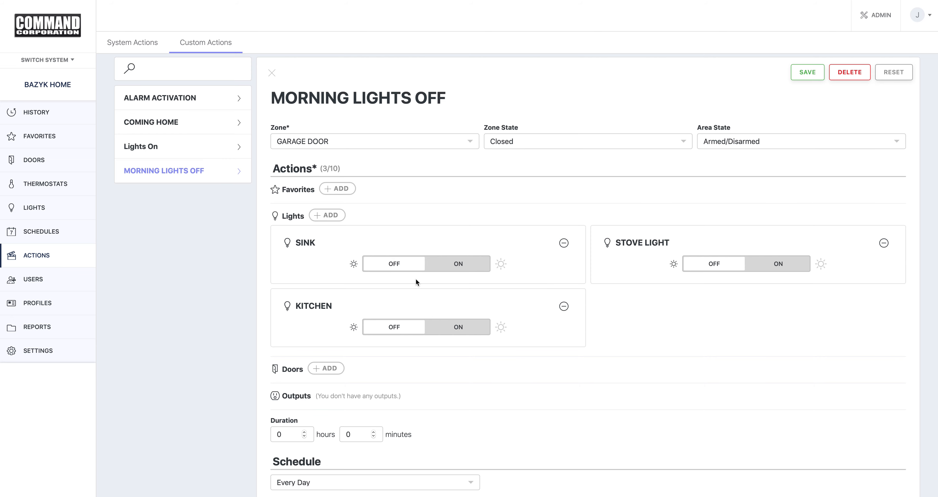
{"action": "scroll", "coordinate": [631, 263], "scroll_direction": "down", "scroll_amount": 1}
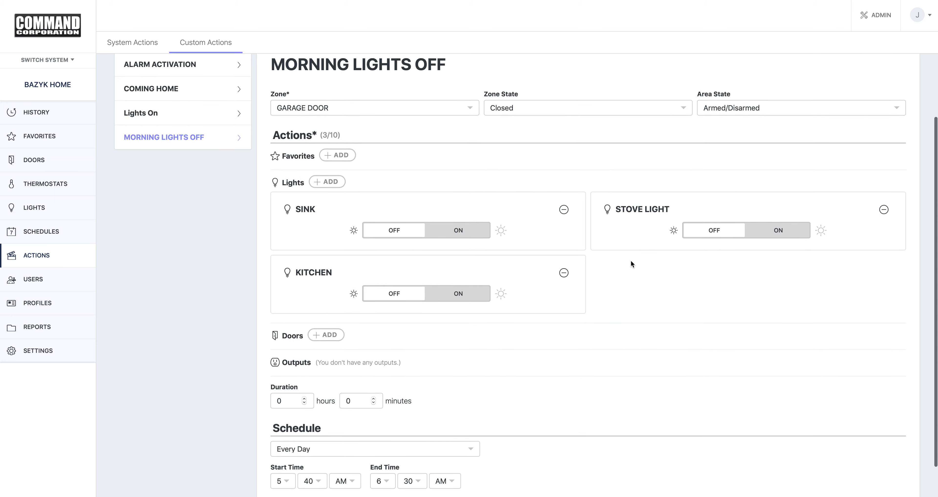
{"action": "scroll", "coordinate": [631, 263], "scroll_direction": "down", "scroll_amount": 1}
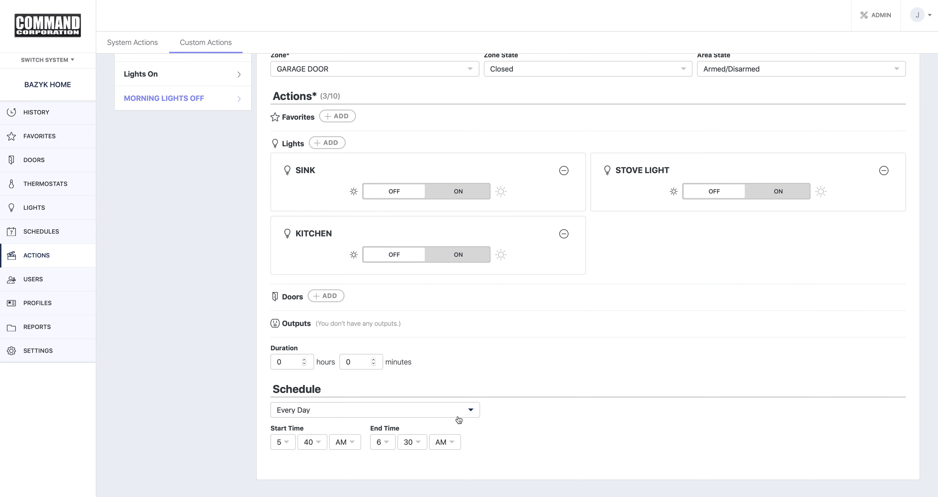
{"action": "scroll", "coordinate": [459, 419], "scroll_direction": "up", "scroll_amount": 4}
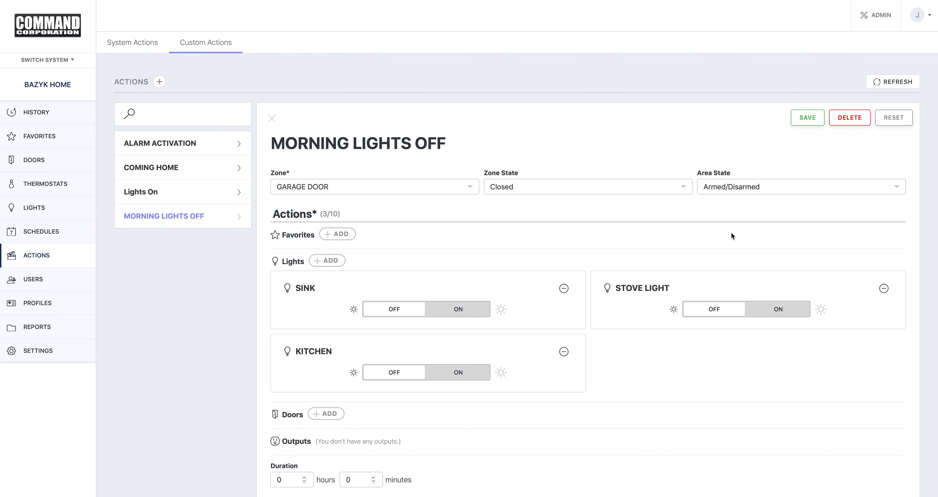
Check which doors can be added to the MORNING LIGHTS OFF action, and close it without adding any
{"action": "left_click", "coordinate": [795, 126]}
{"action": "scroll", "coordinate": [797, 126], "scroll_direction": "down", "scroll_amount": 5}
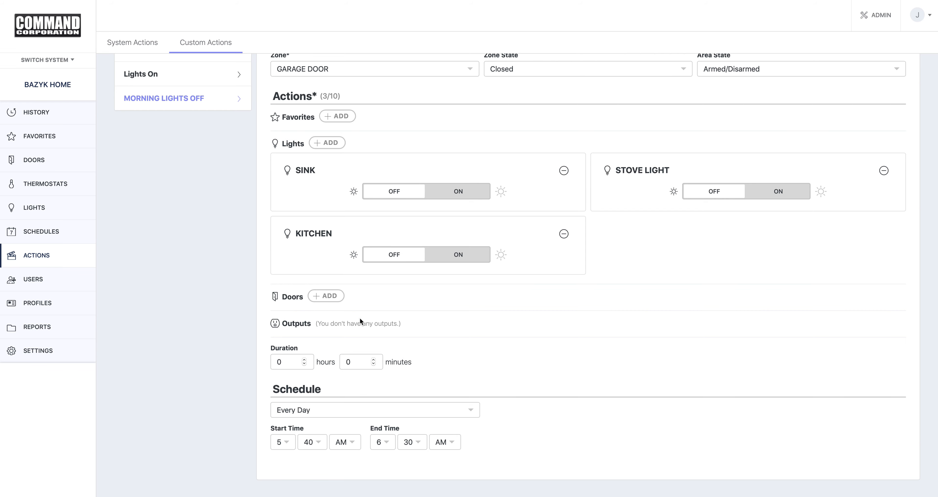
{"action": "left_click", "coordinate": [334, 301]}
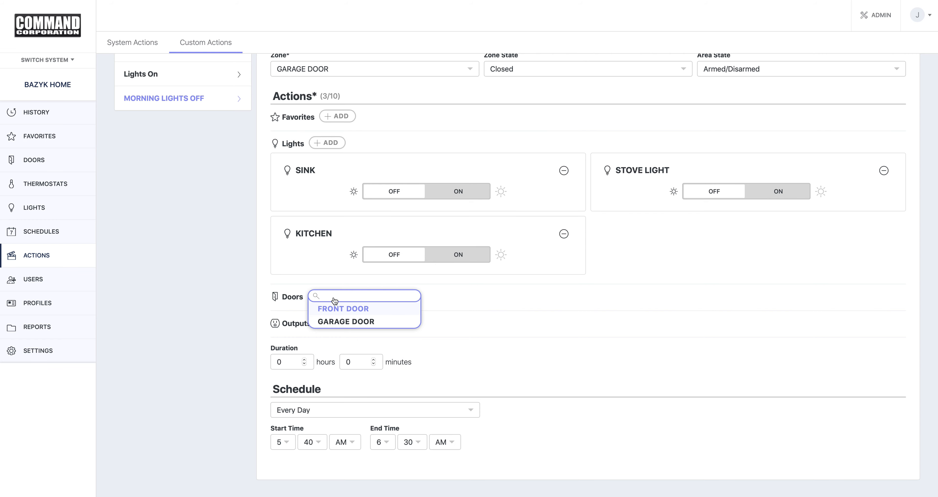
{"action": "left_click", "coordinate": [514, 311]}
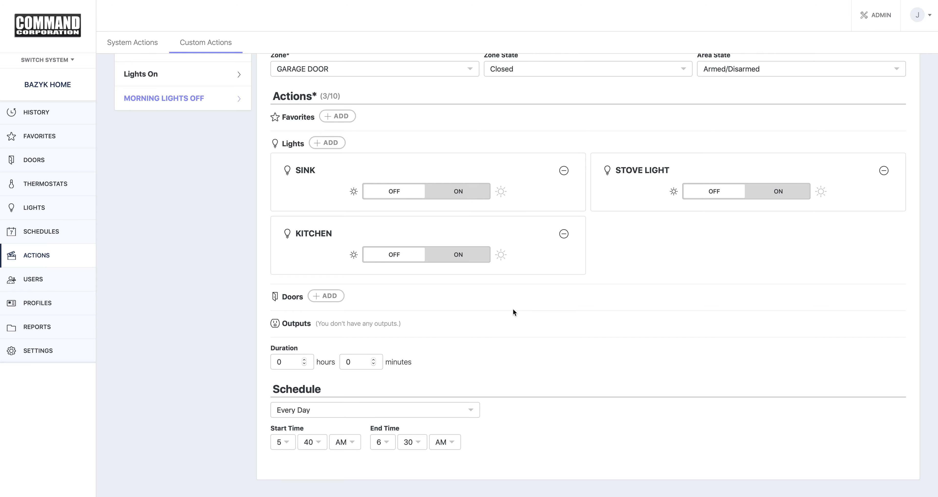
{"action": "scroll", "coordinate": [512, 310], "scroll_direction": "up", "scroll_amount": 5}
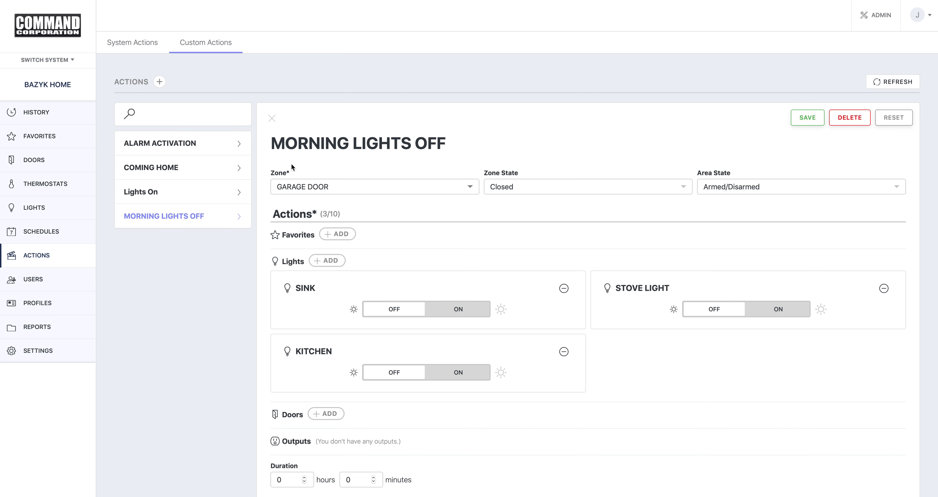
{"action": "left_click", "coordinate": [272, 118]}
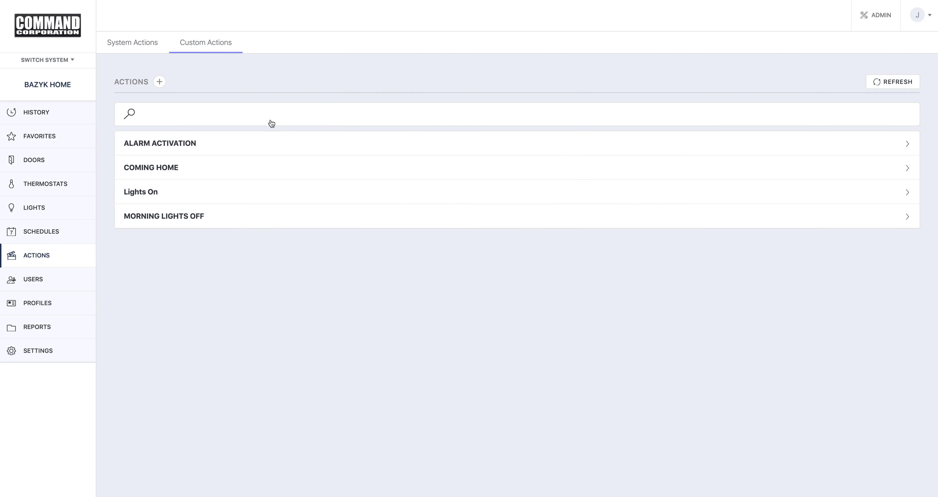